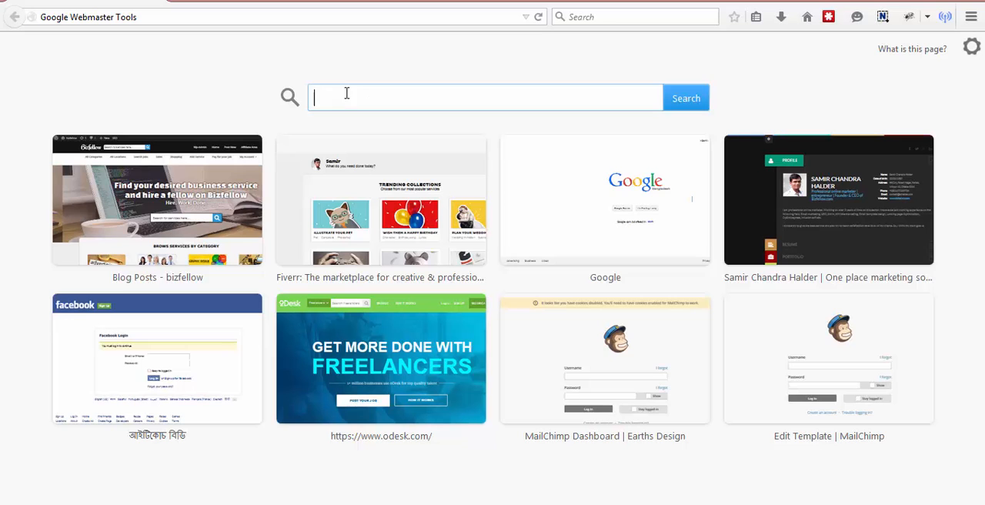
Step: Search for Google Webmaster Tools, open its official page and continue with the Bizfellow International account
text(Google Webmaster Tools)
key(Return)
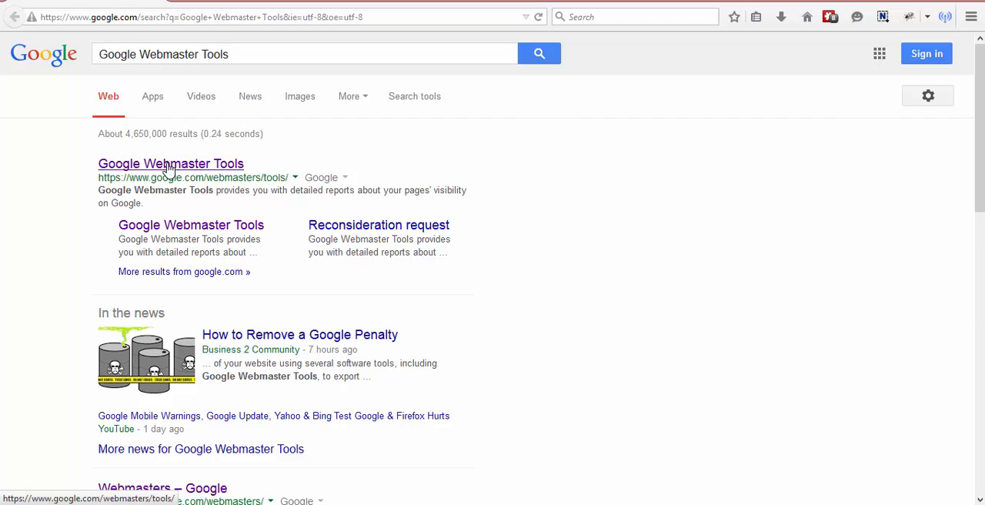
click(188, 169)
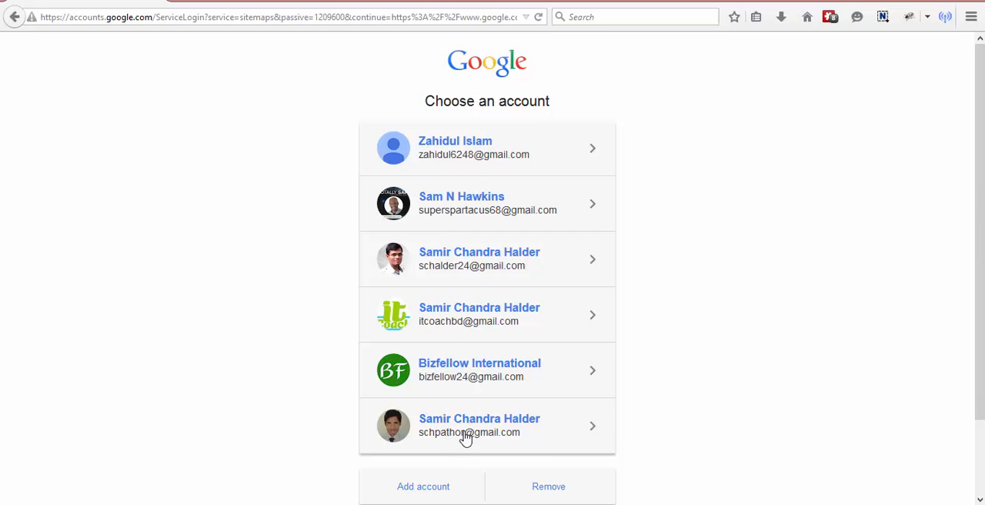
click(460, 371)
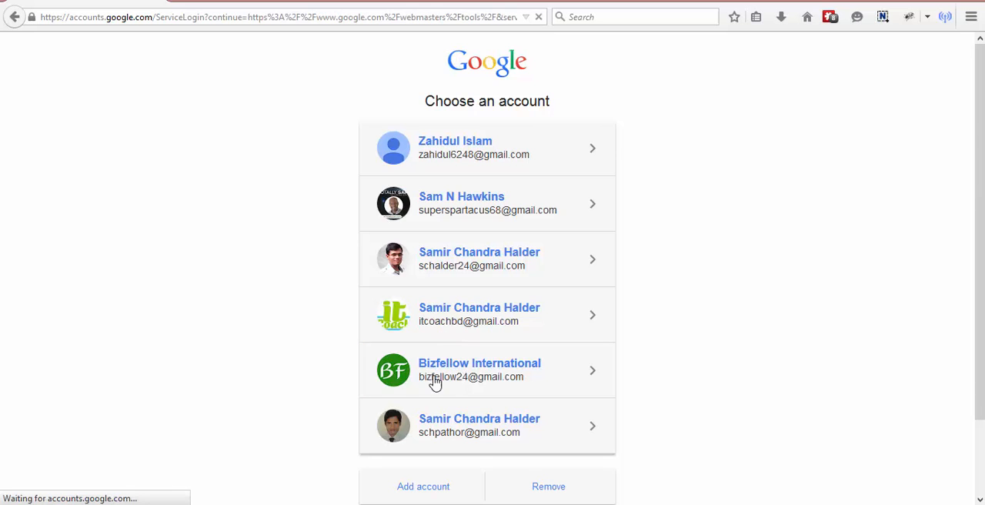
click(469, 374)
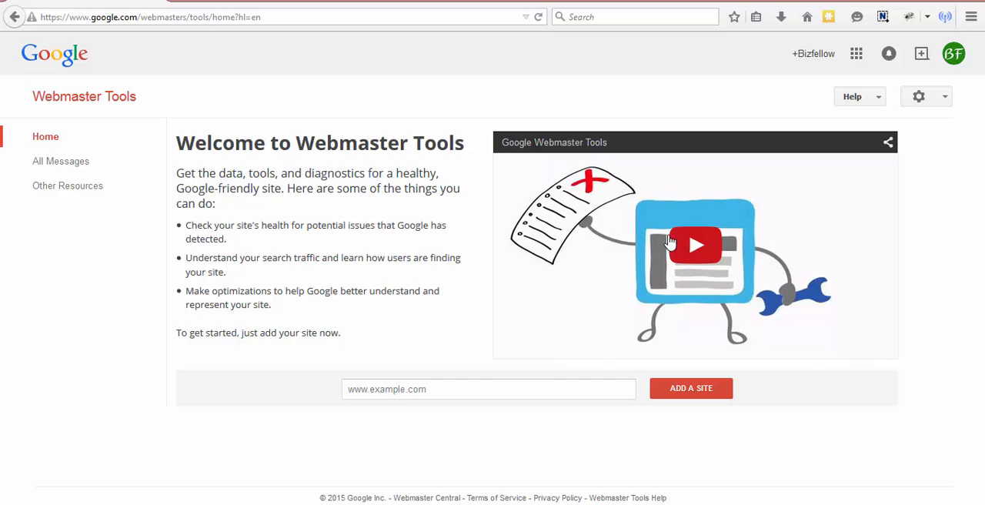
click(463, 388)
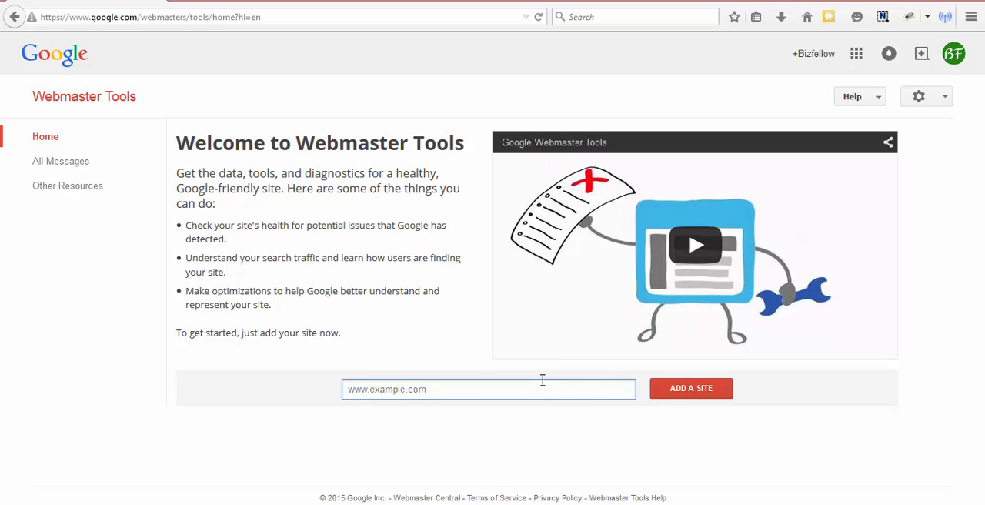
text(www.schalder.com)
key(Return)
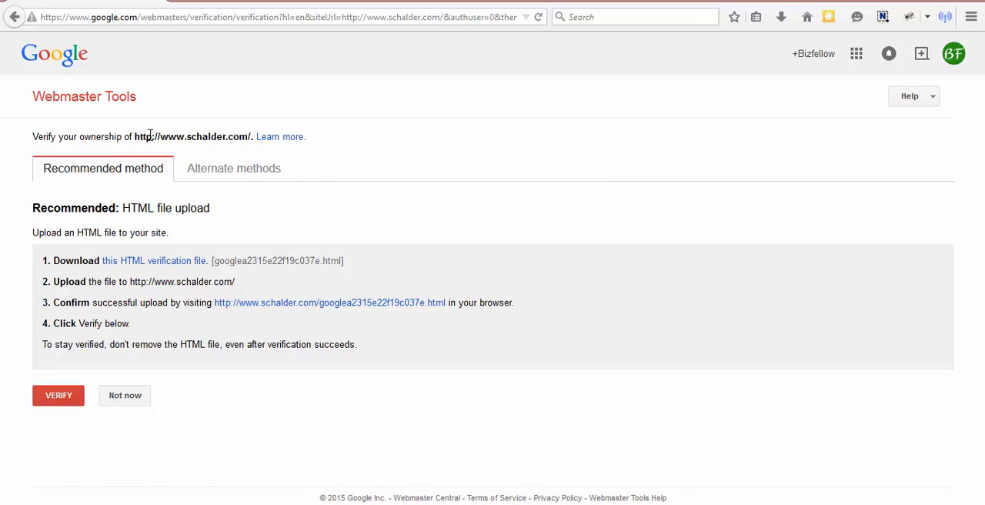
Step: Choose the HTML tag option among the alternate ownership verification methods for the site
drag(136, 136, 250, 136)
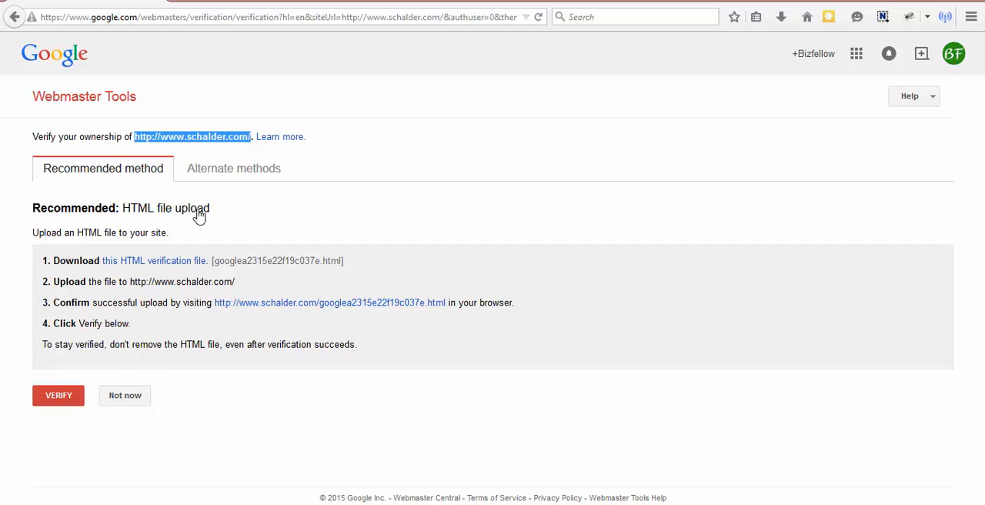
click(231, 84)
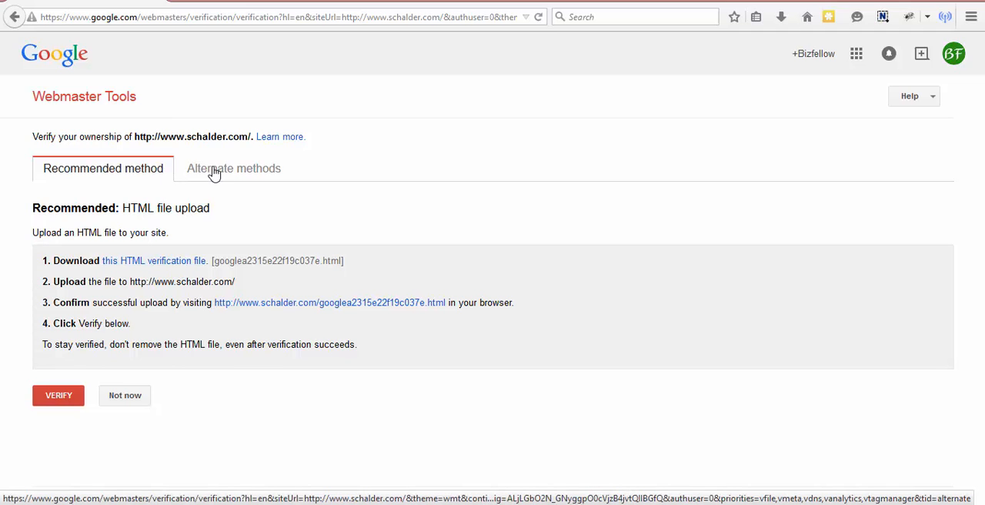
click(178, 169)
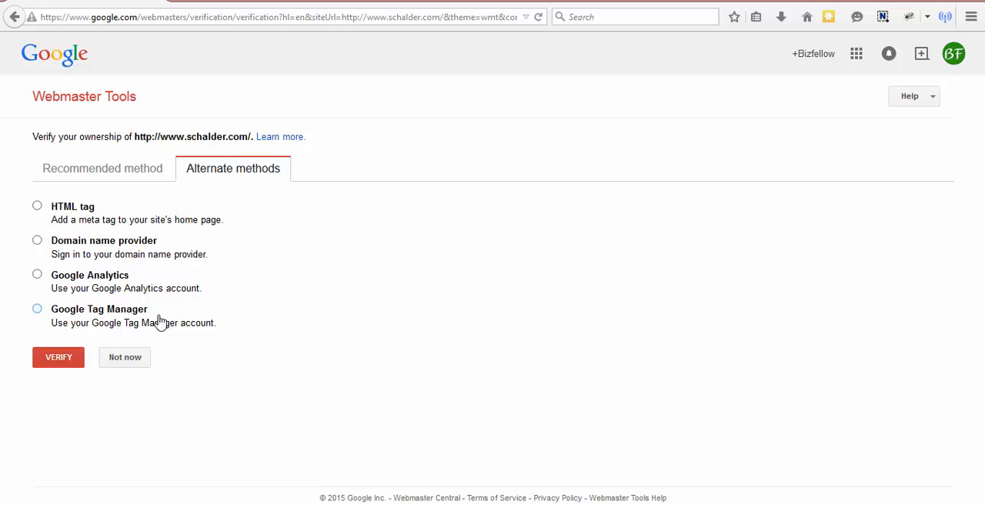
click(37, 207)
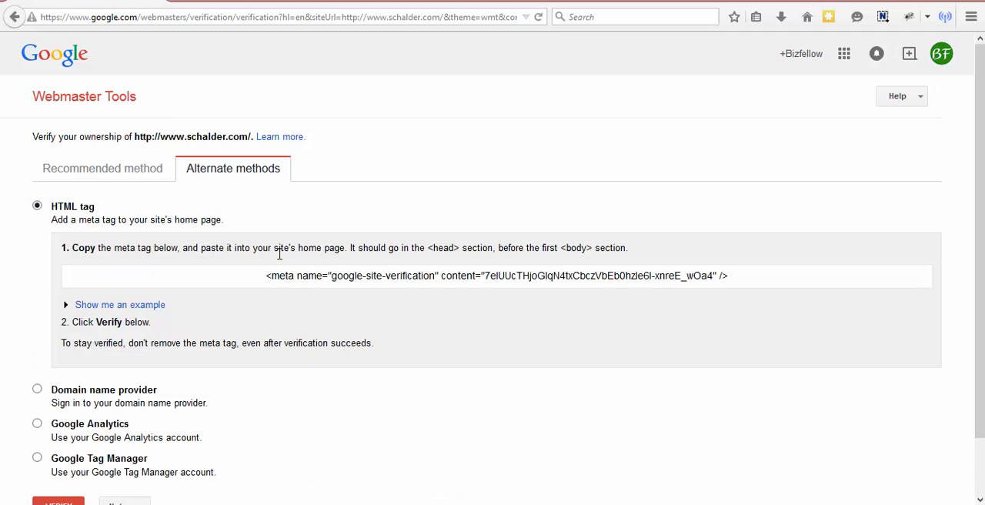
Step: Copy the whole google-site-verification meta tag
click(329, 274)
click(391, 227)
click(394, 275)
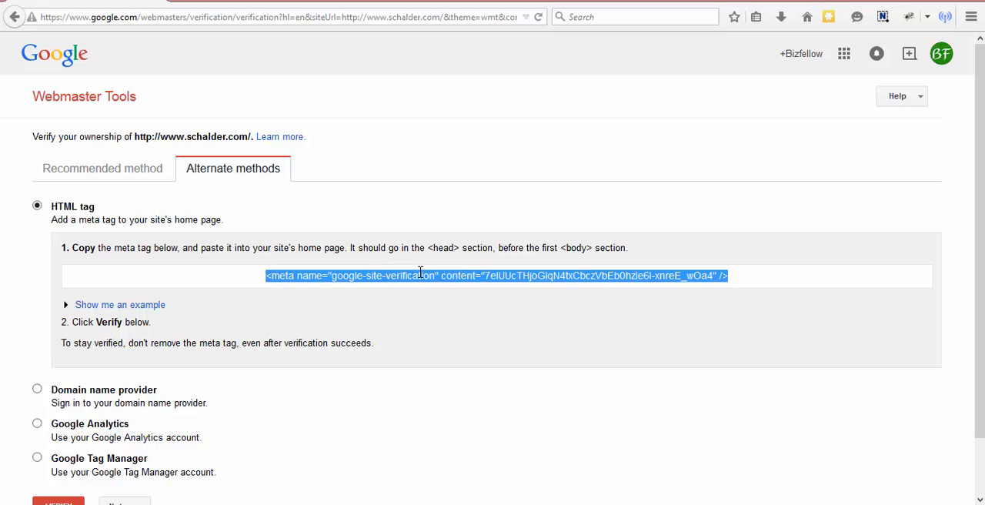
right_click(455, 286)
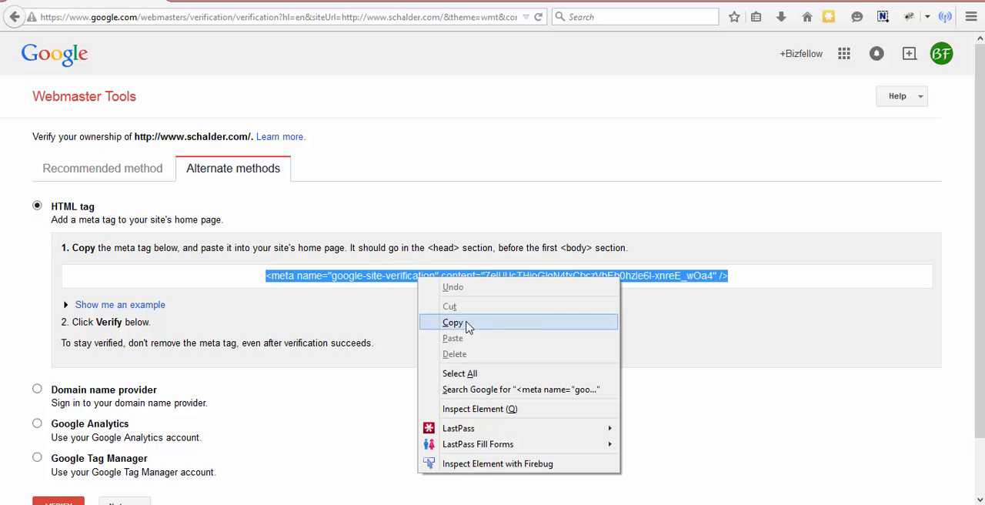
click(452, 322)
key(ctrl+t)
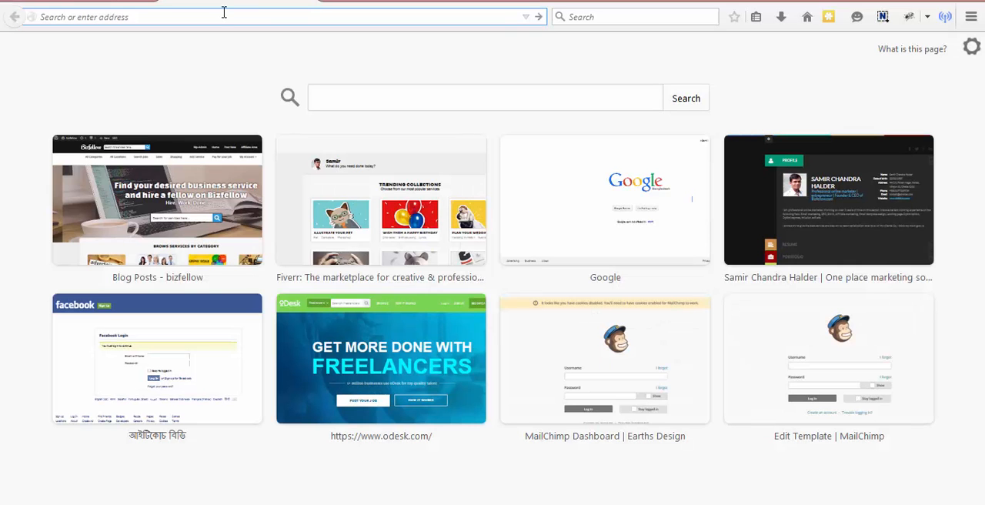
click(769, 142)
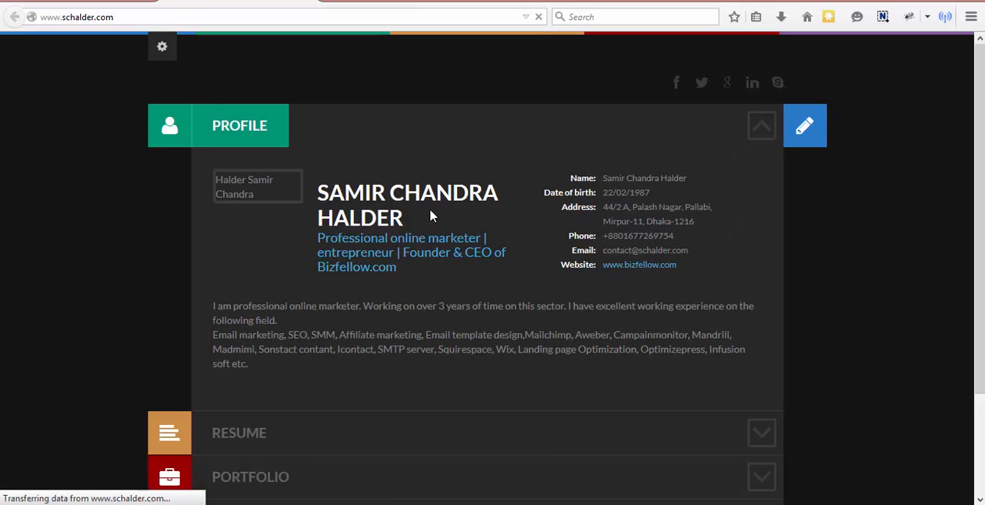
scroll(430, 210, down, 3)
scroll(412, 214, up, 3)
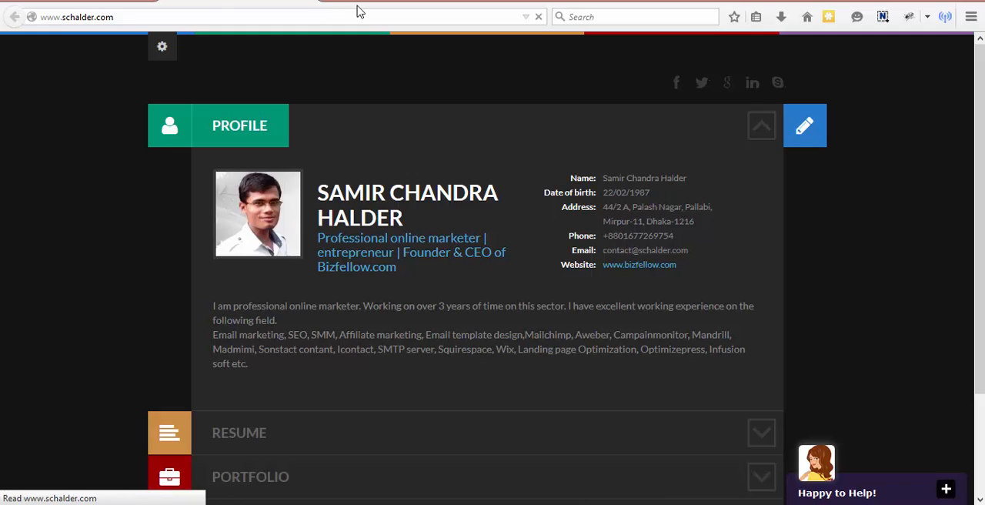
click(387, 14)
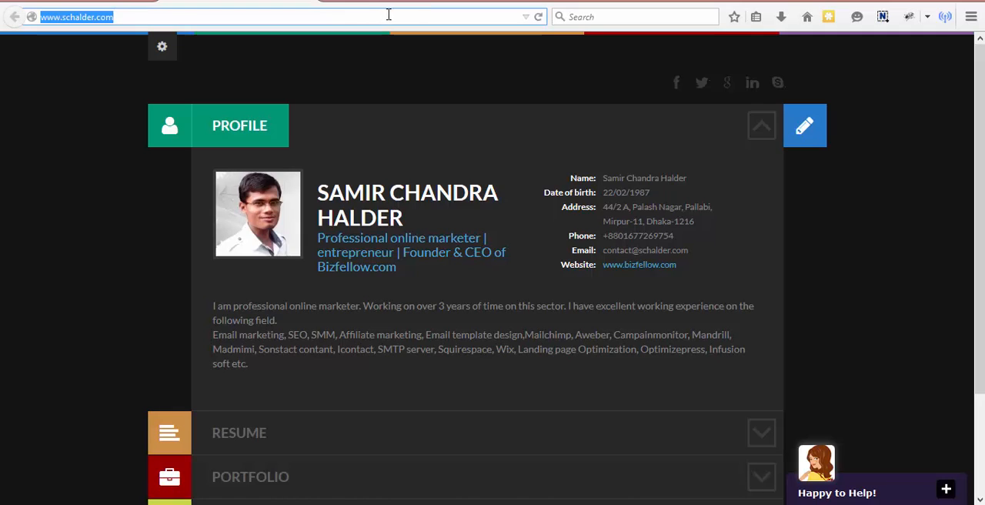
click(384, 15)
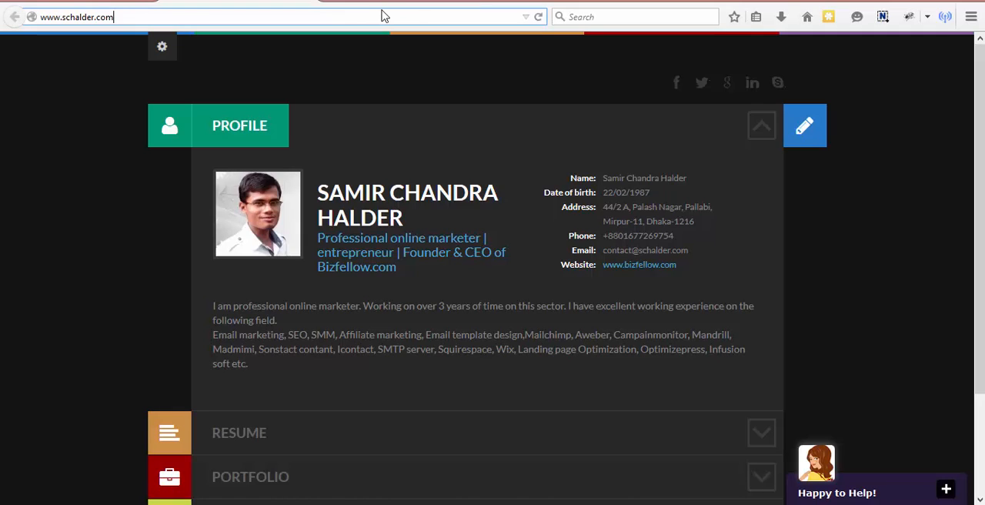
text(/)
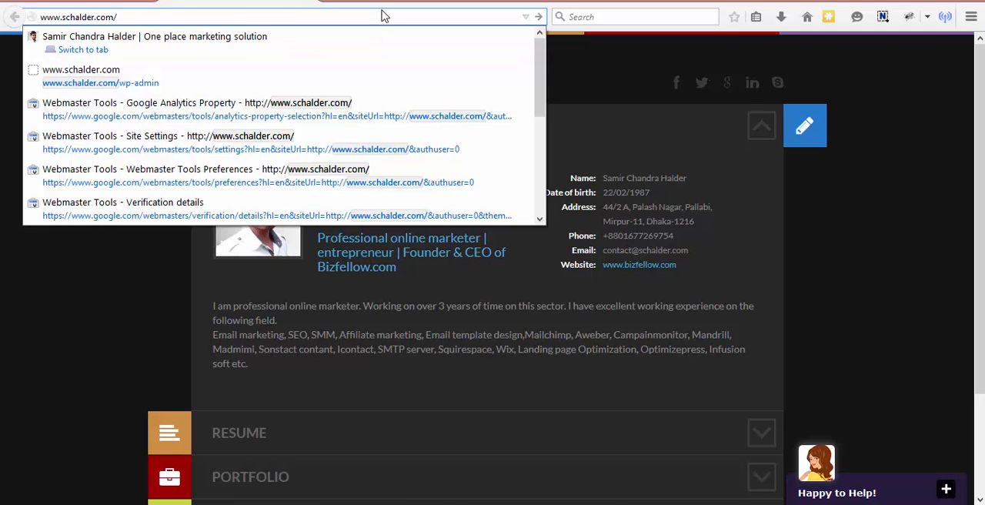
key(Down)
key(Down)
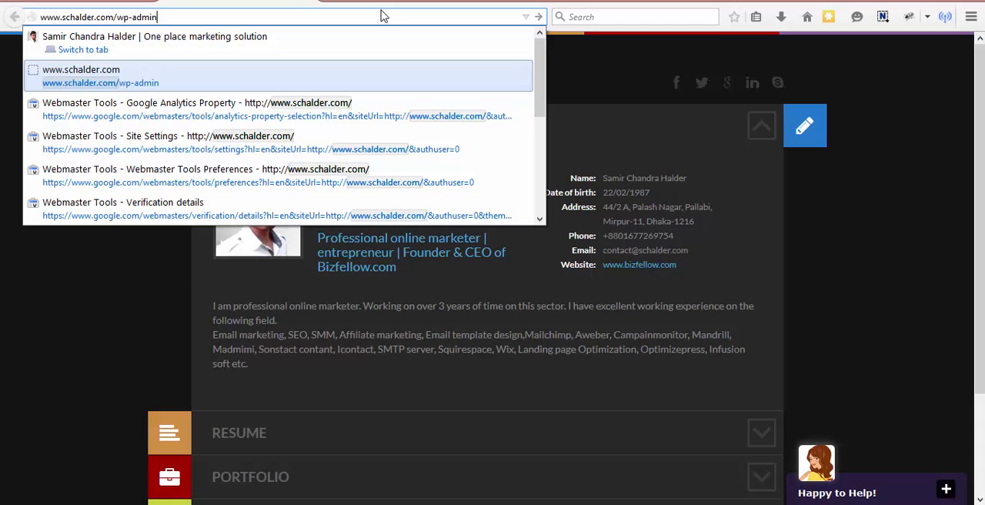
key(Return)
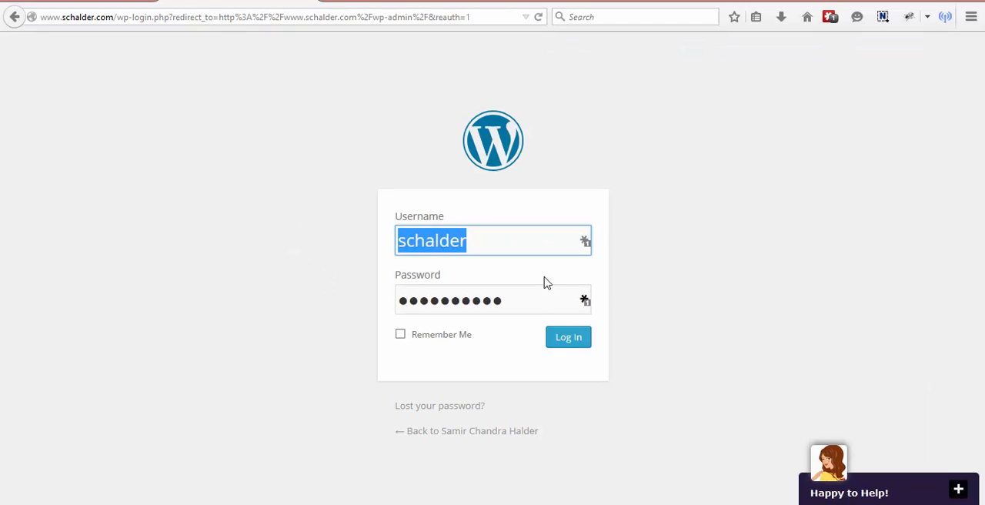
click(519, 232)
click(572, 338)
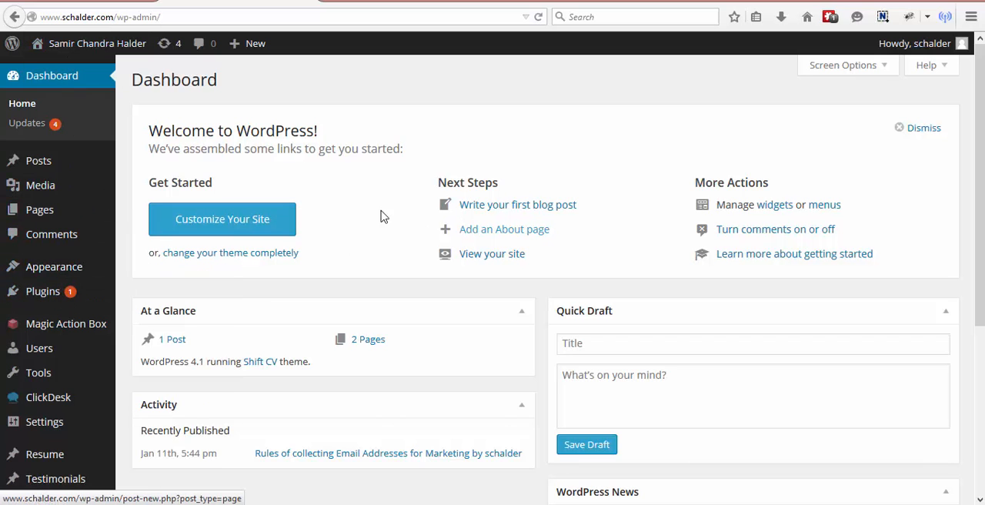
Step: Open the WordPress theme editor and look through the Shift CV theme's stylesheet and template list
scroll(308, 209, down, 2)
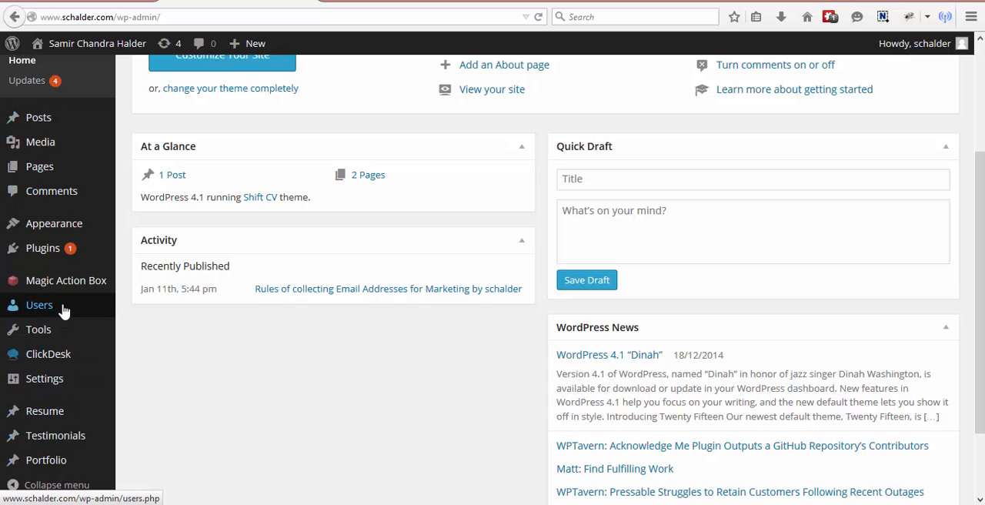
mouse_move(29, 224)
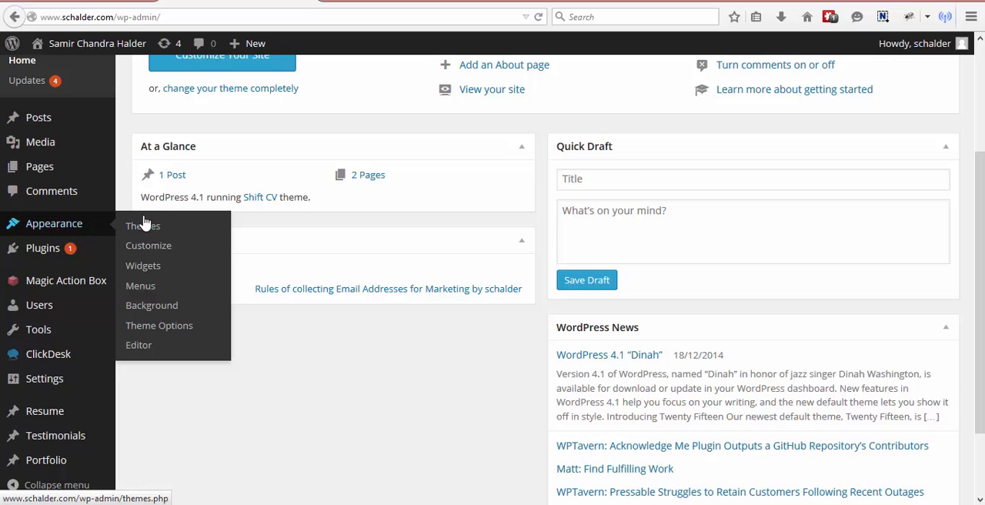
click(147, 348)
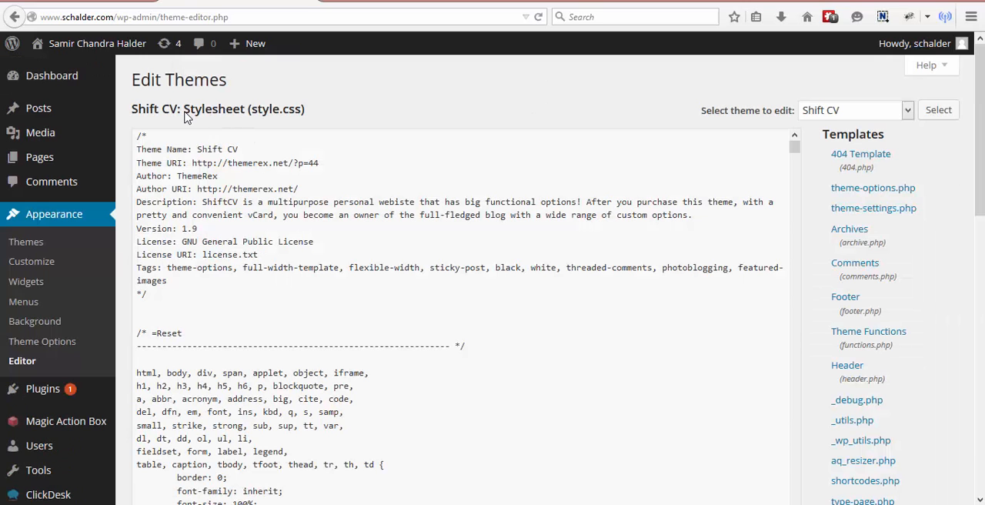
drag(184, 110, 270, 115)
click(312, 119)
scroll(536, 267, down, 1)
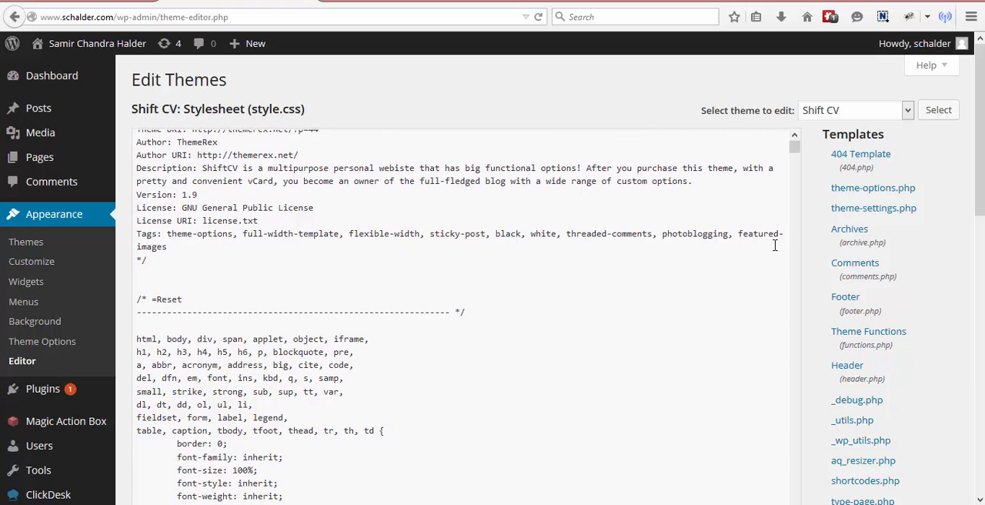
scroll(862, 253, down, 2)
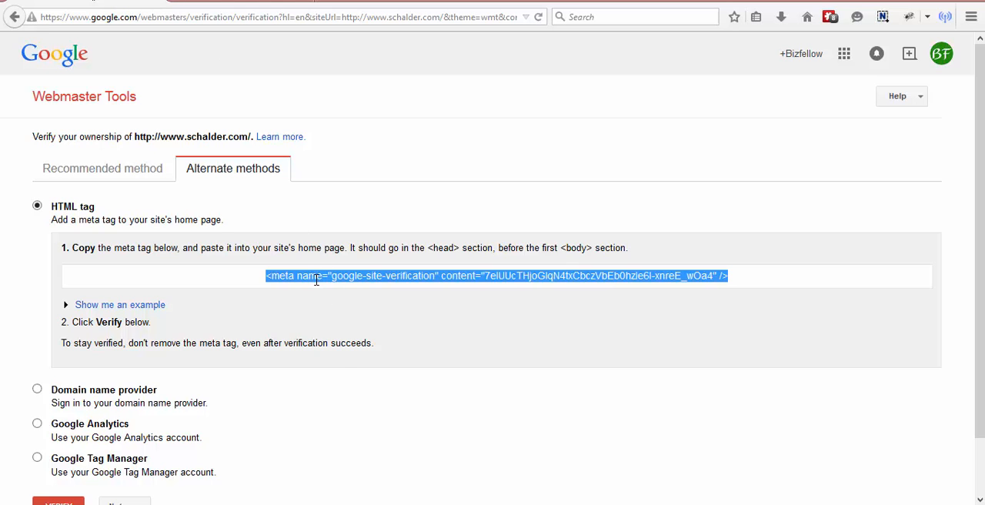
Step: Copy the verification meta tag again from Webmaster Tools and open the Shift CV theme's header.php in the WordPress editor
right_click(316, 280)
click(350, 324)
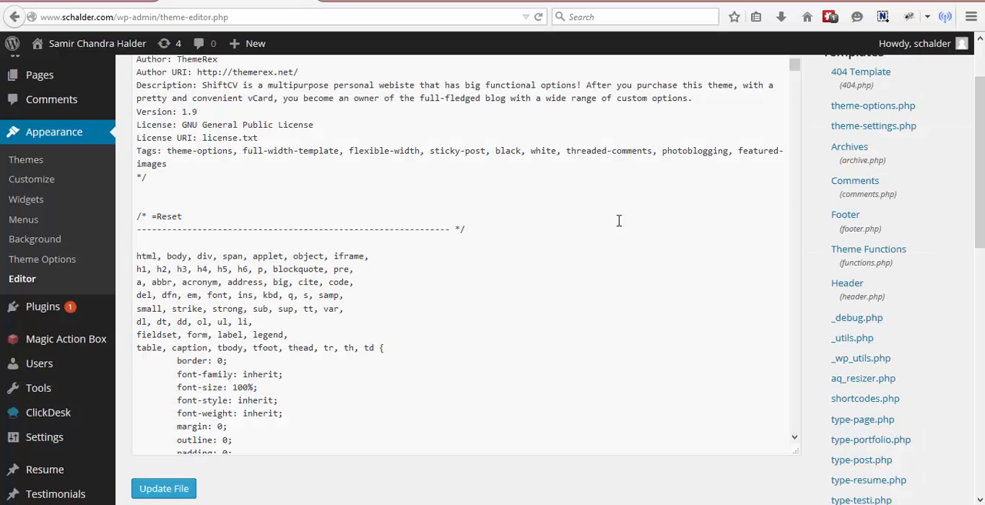
click(857, 295)
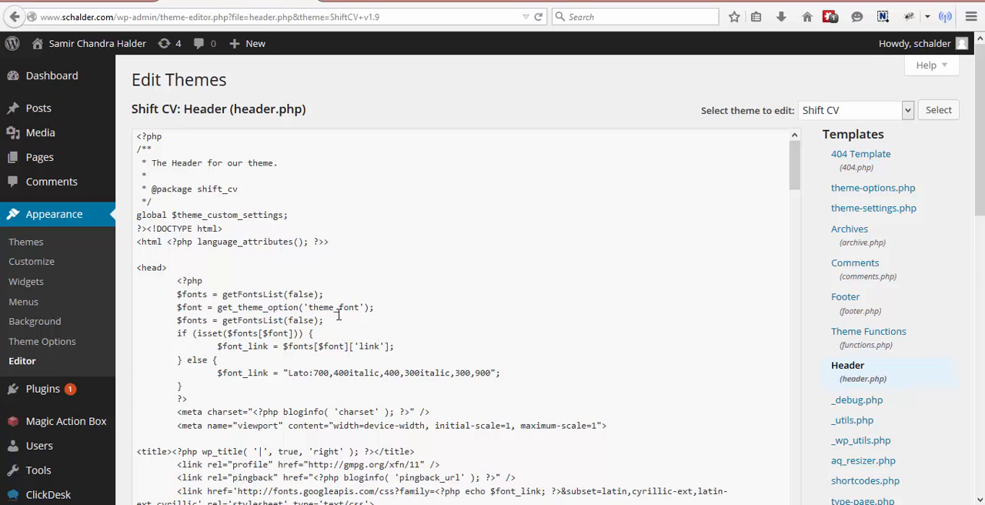
Step: Paste the google-site-verification meta tag on its own indented line between the viewport meta tag and the title tag in header.php
scroll(338, 314, down, 4)
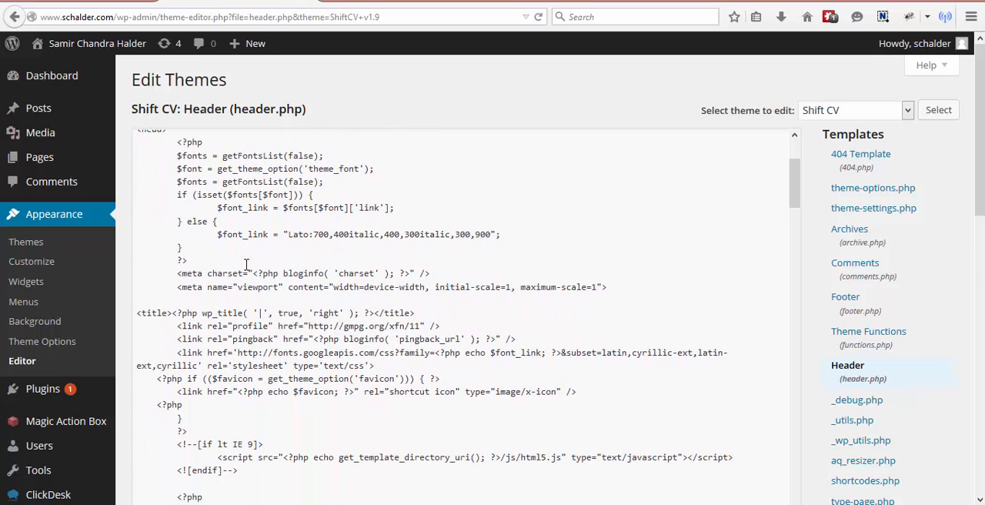
click(171, 312)
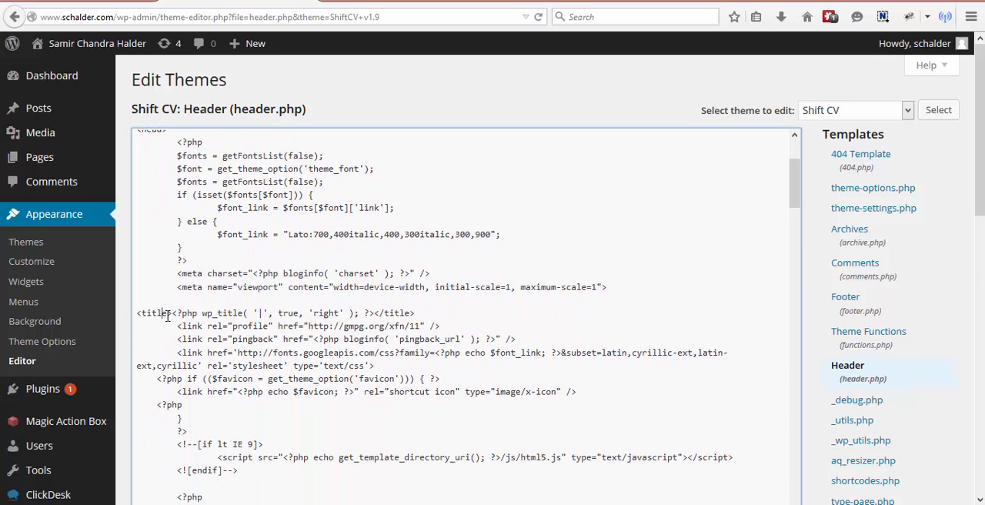
scroll(211, 198, up, 1)
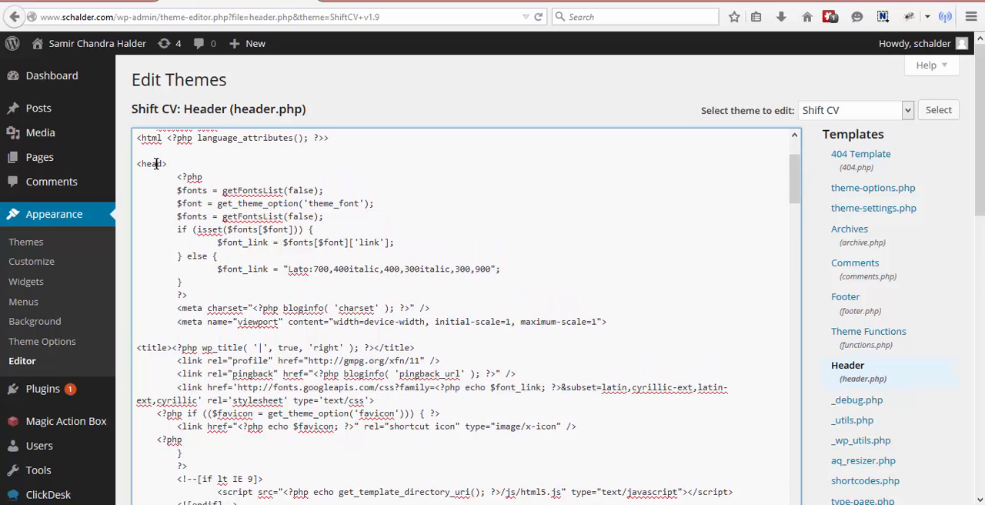
drag(177, 163, 133, 163)
click(173, 347)
key(Return)
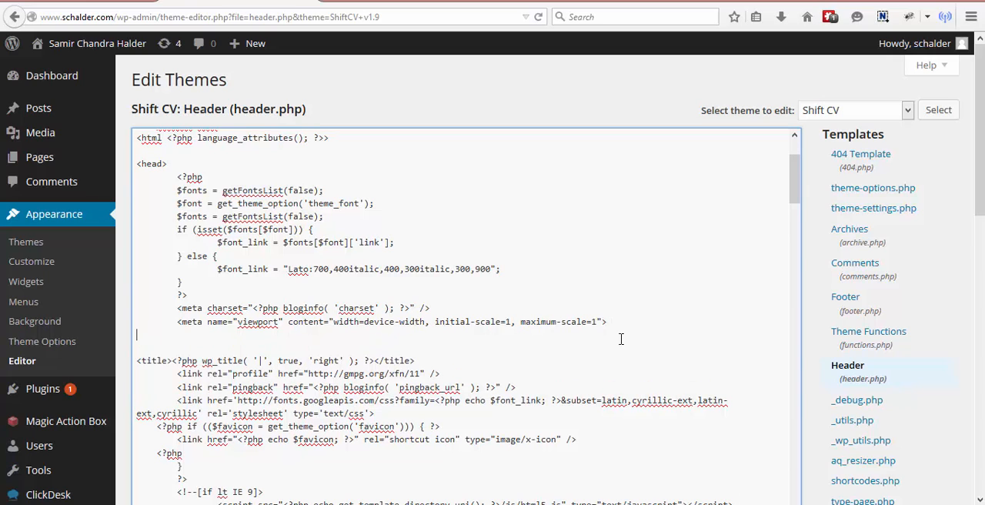
key(ctrl+v)
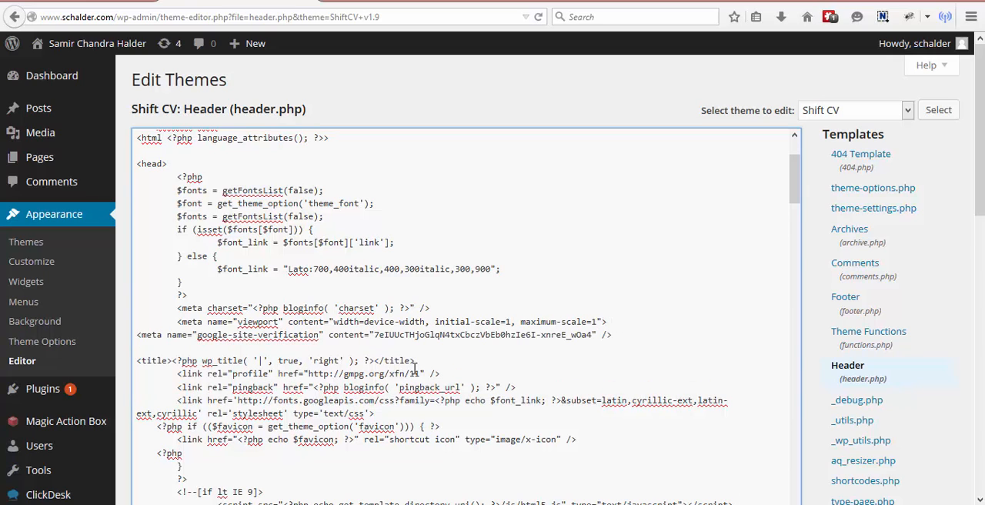
click(138, 335)
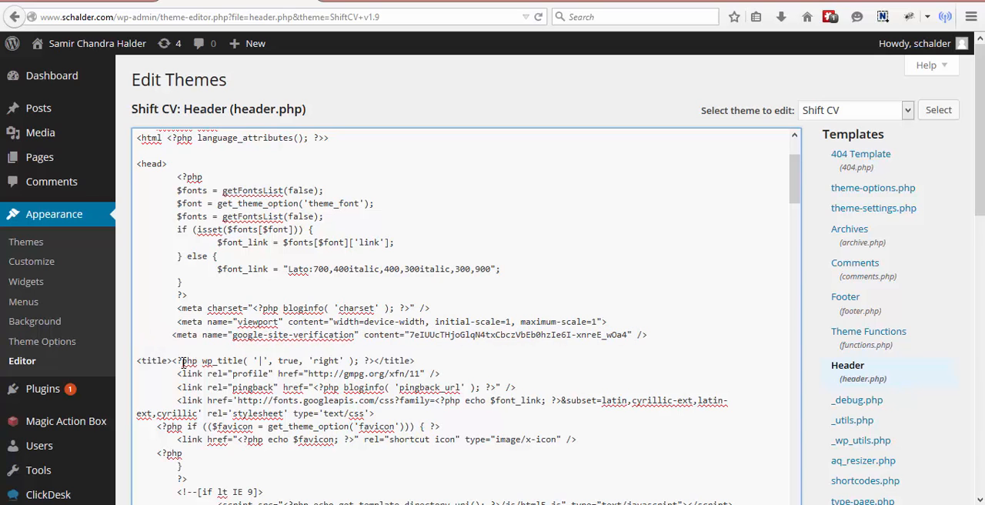
scroll(666, 322, down, 10)
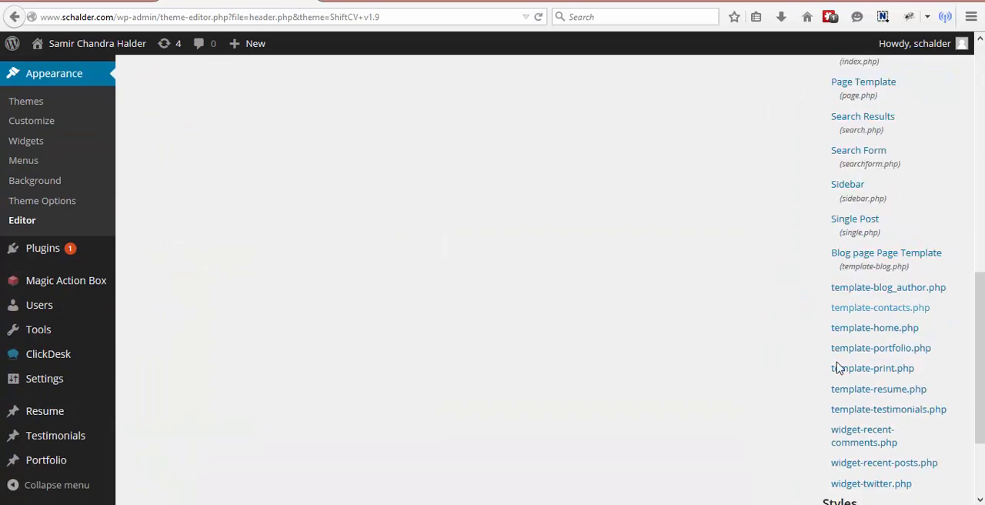
Step: Save the edited header.php of the Shift CV theme and highlight the google-site-verification meta tag line to check it
scroll(481, 398, up, 5)
click(185, 313)
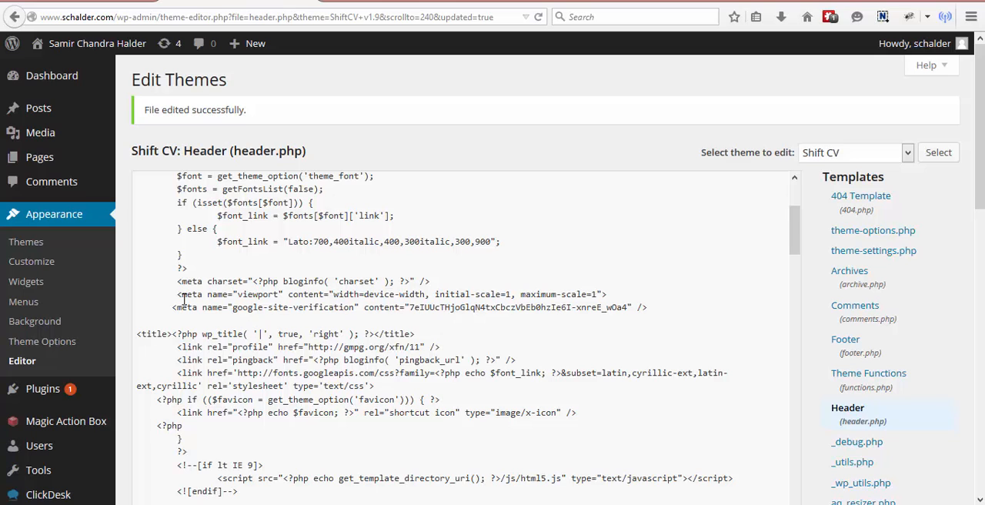
drag(172, 307, 665, 307)
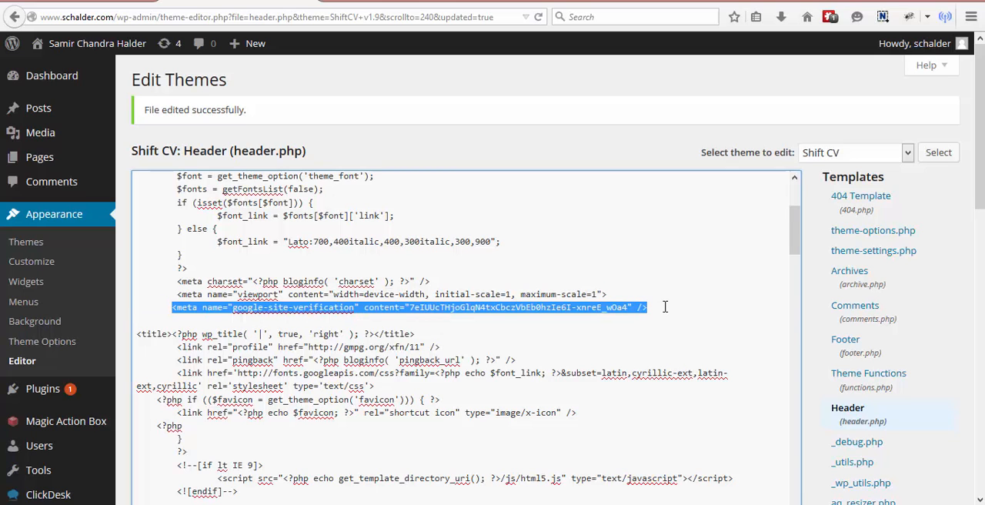
click(138, 1)
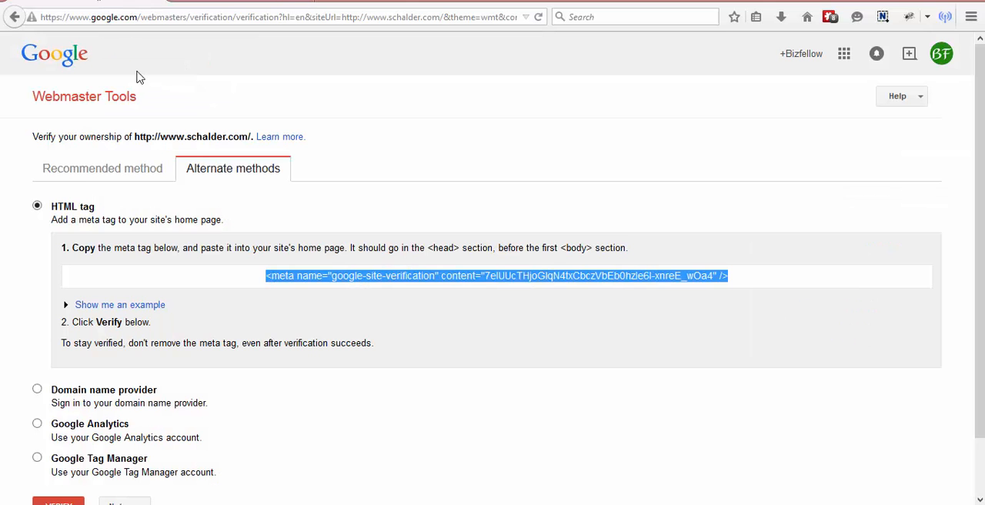
click(412, 384)
scroll(343, 344, down, 1)
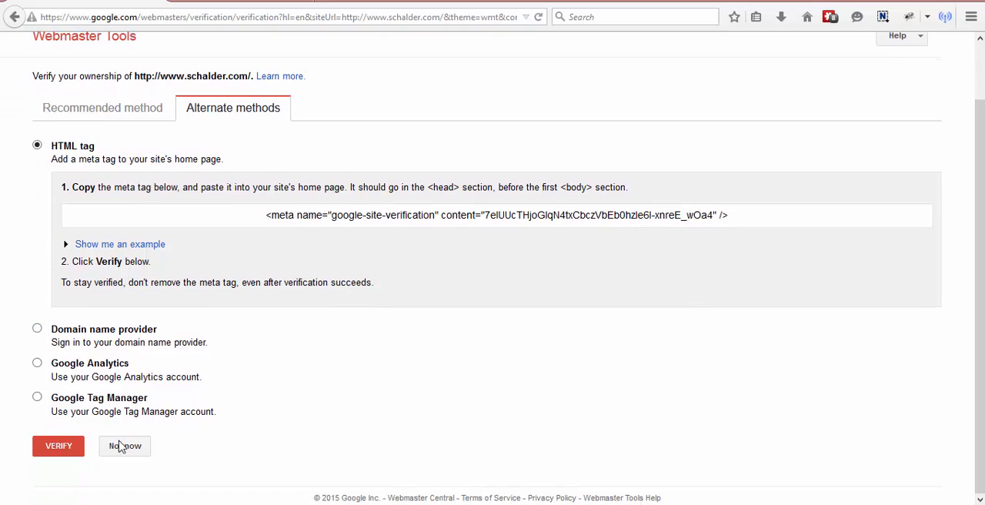
click(284, 213)
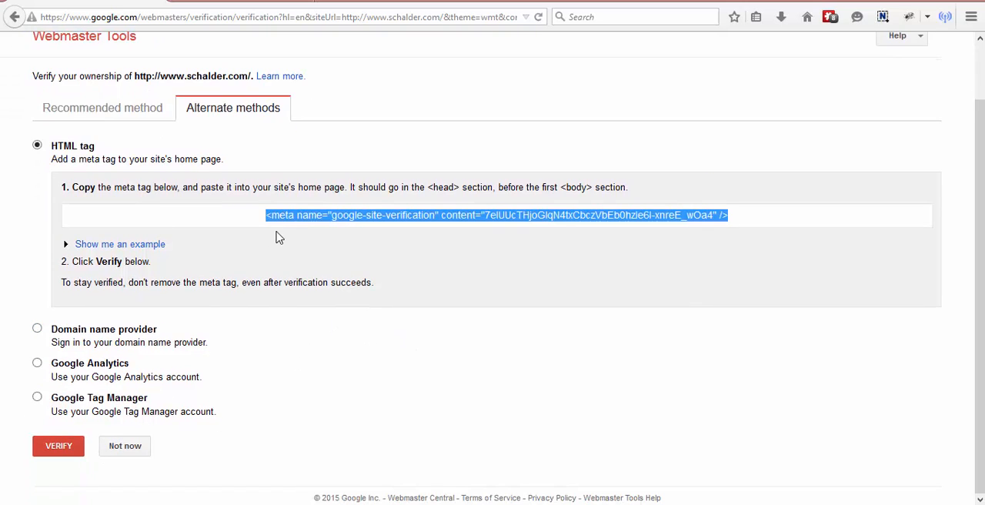
click(56, 449)
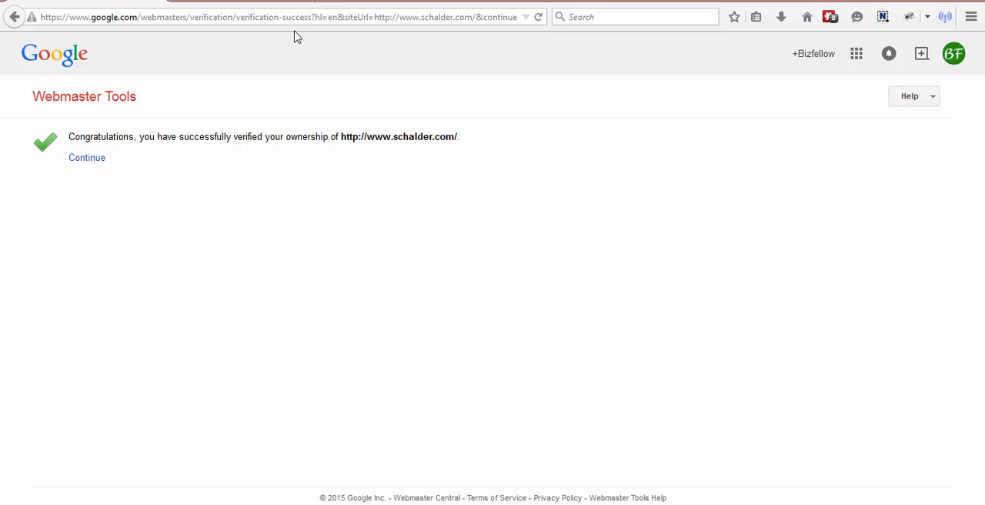
click(281, 1)
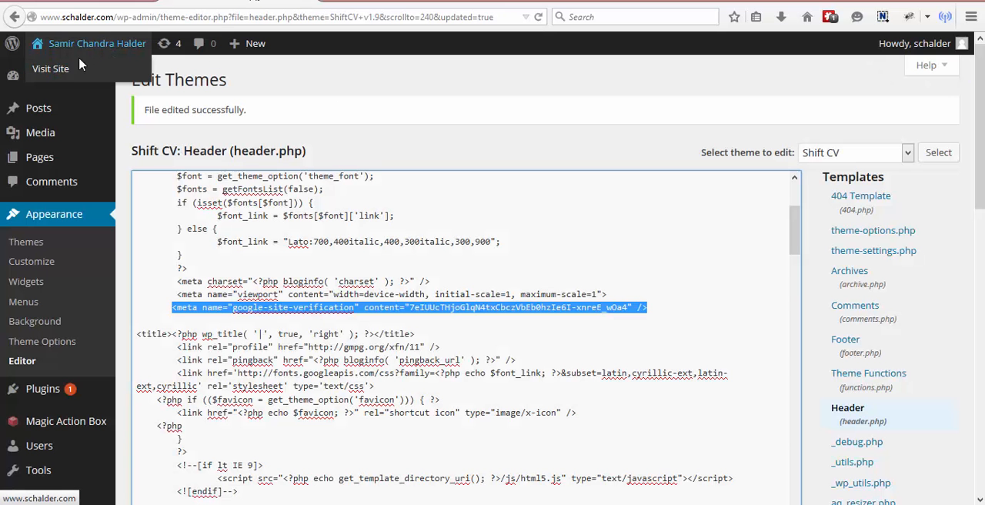
click(64, 67)
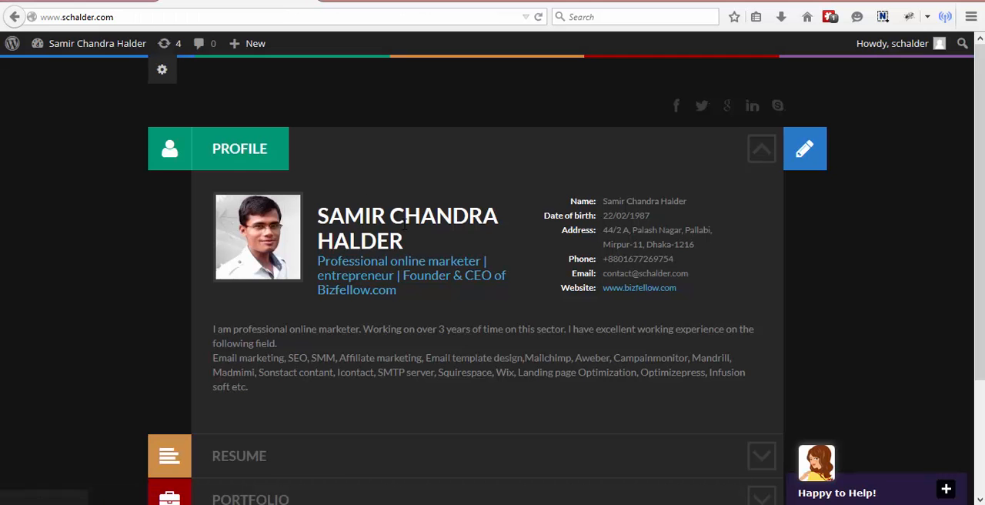
scroll(403, 242, down, 3)
scroll(402, 242, up, 1)
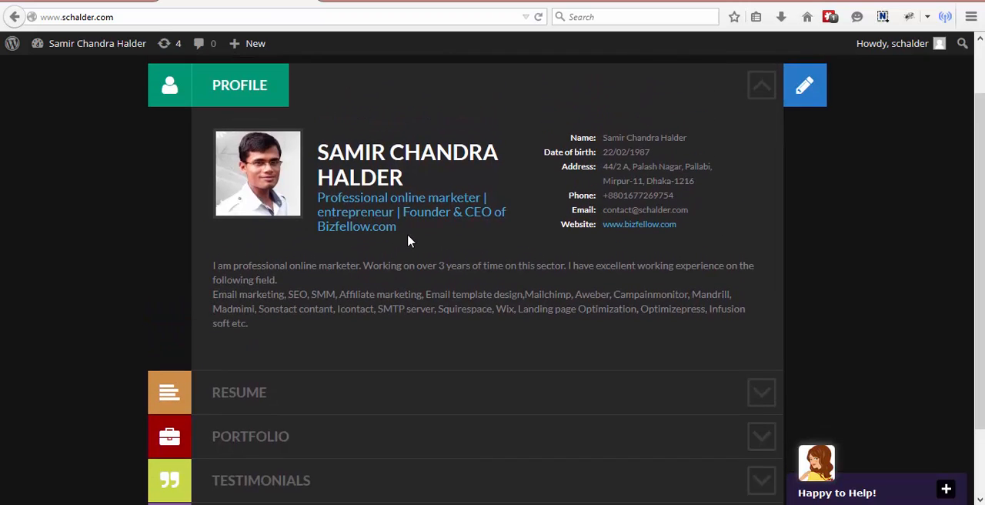